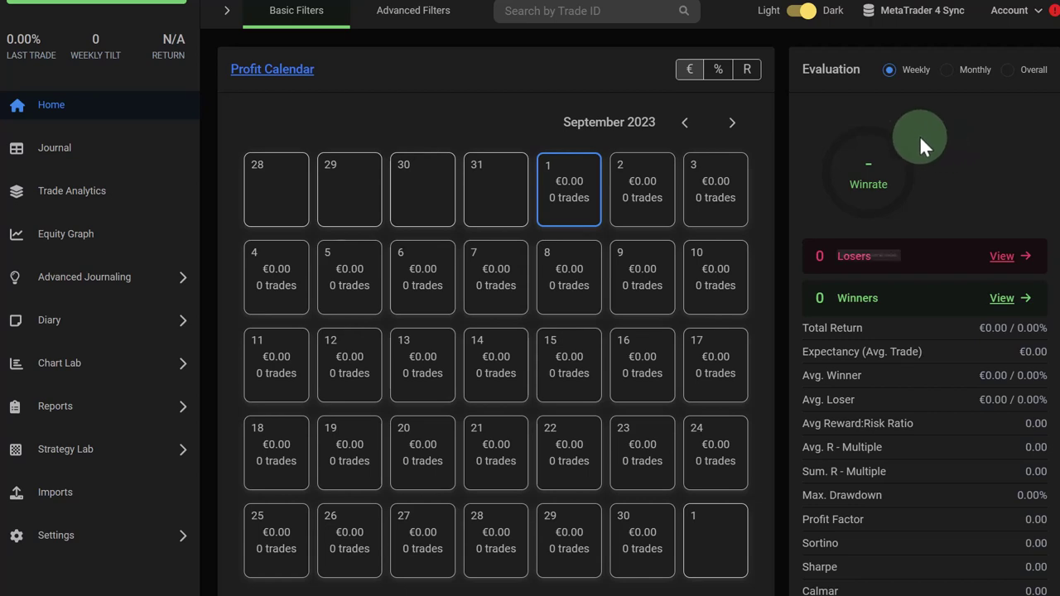
Step: Scroll Edgewonk's sidebar to bring the Imports entry into view
scroll(279, 217, up, 2)
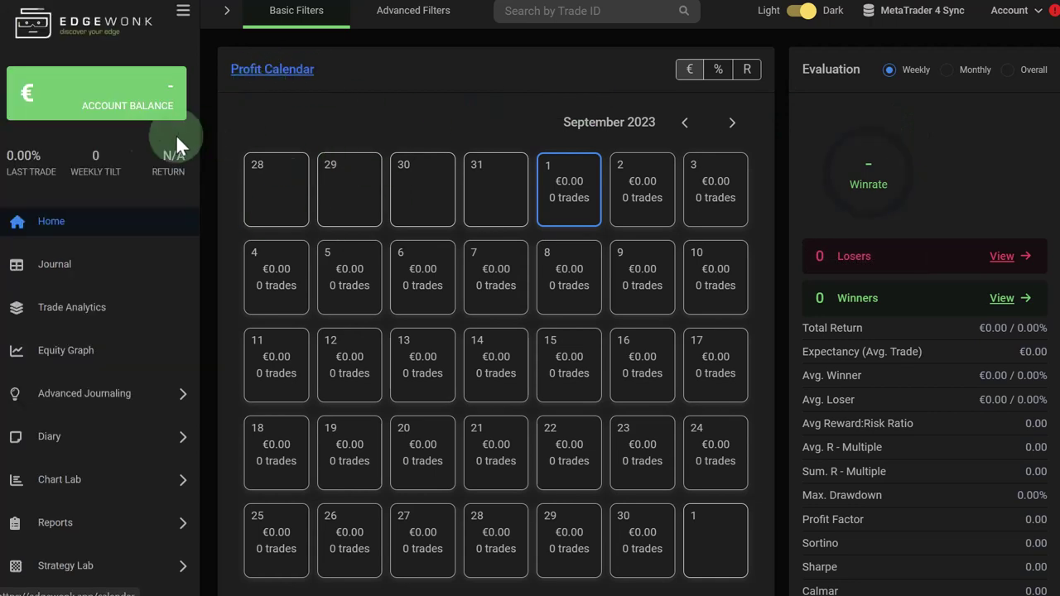
scroll(103, 211, down, 2)
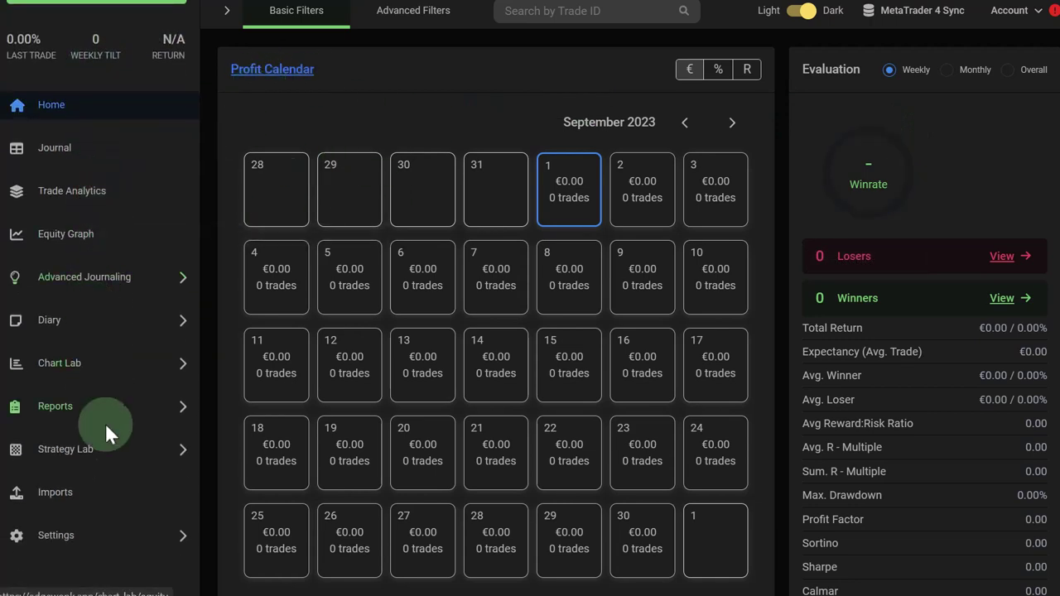
Step: On the Imports page, select Metatrader 4 (Auto) as the importer and open its FTP settings
click(73, 500)
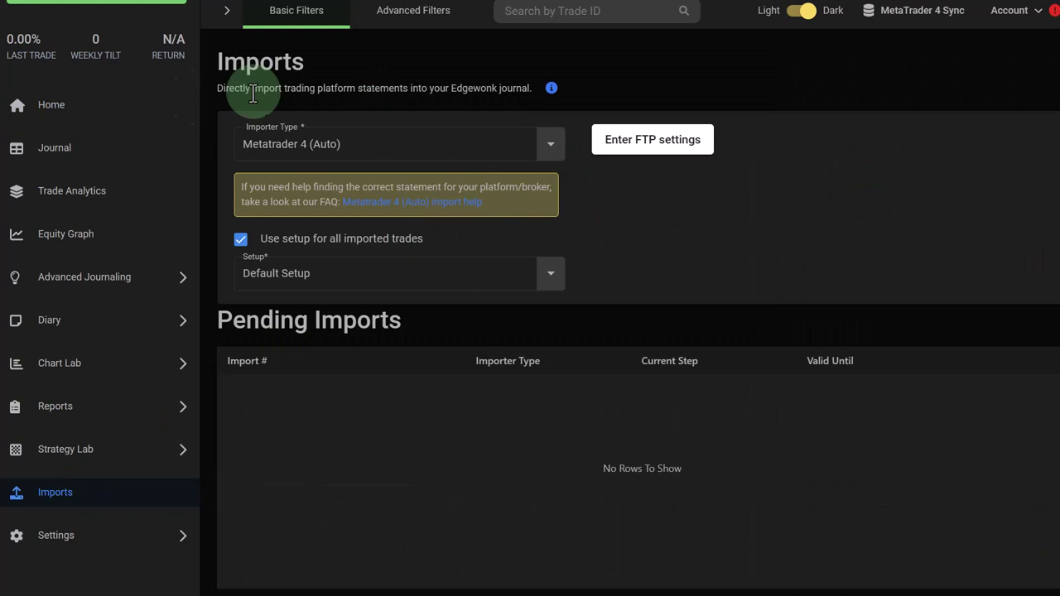
click(379, 149)
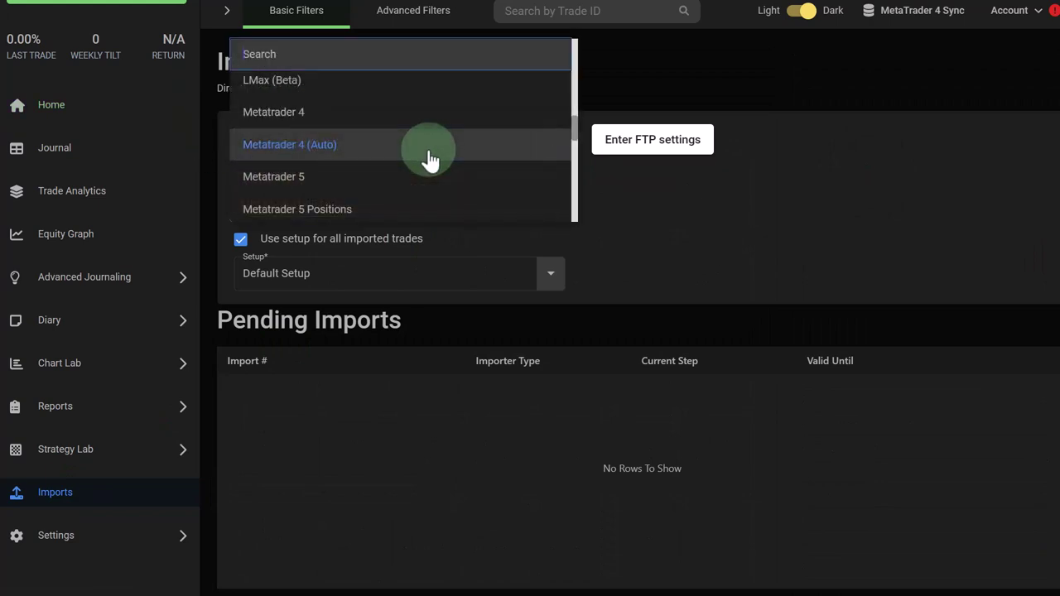
click(319, 159)
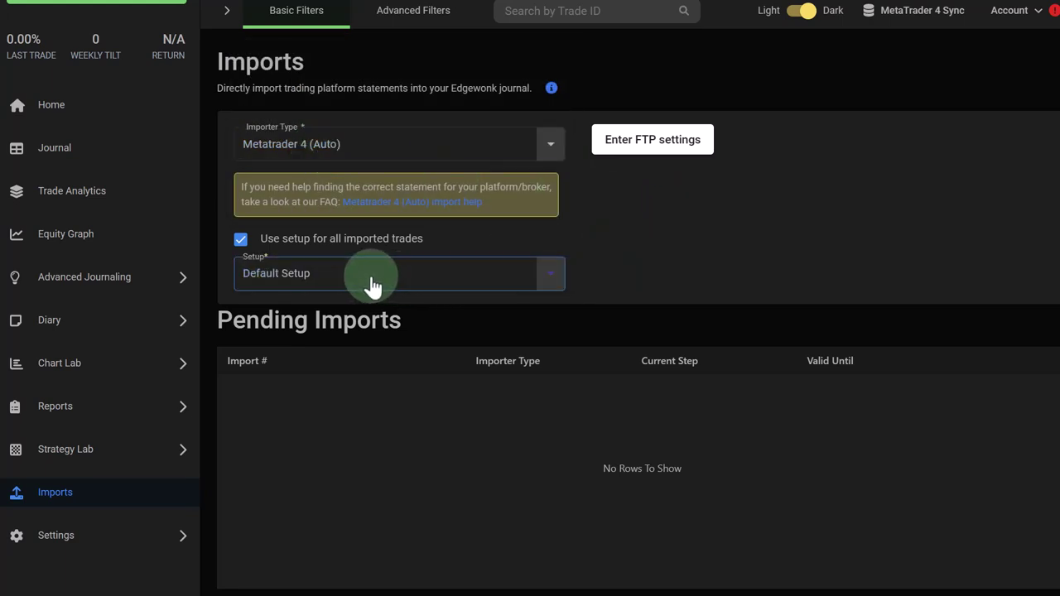
click(111, 536)
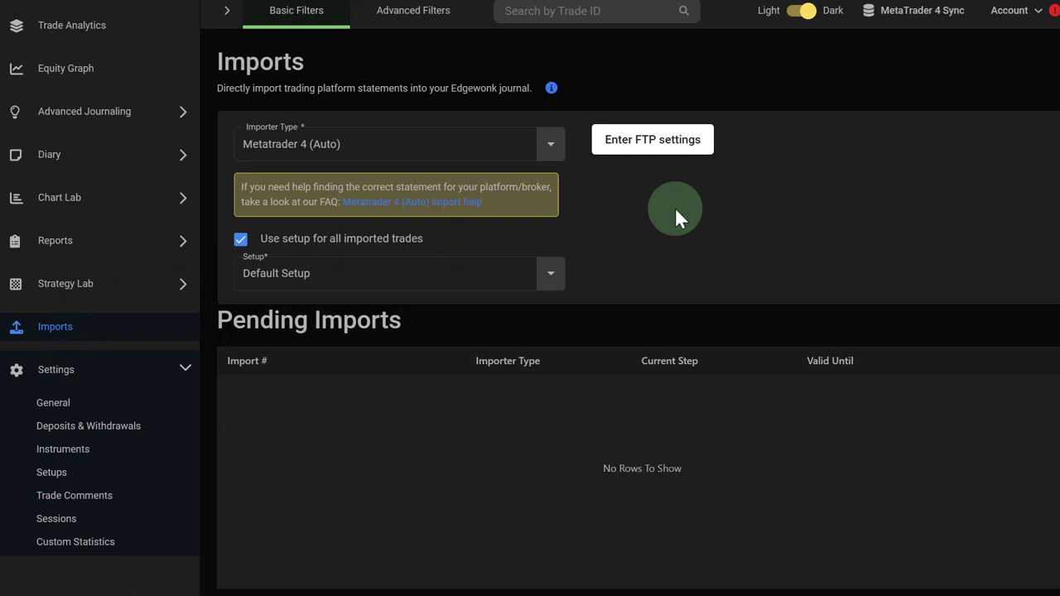
click(637, 147)
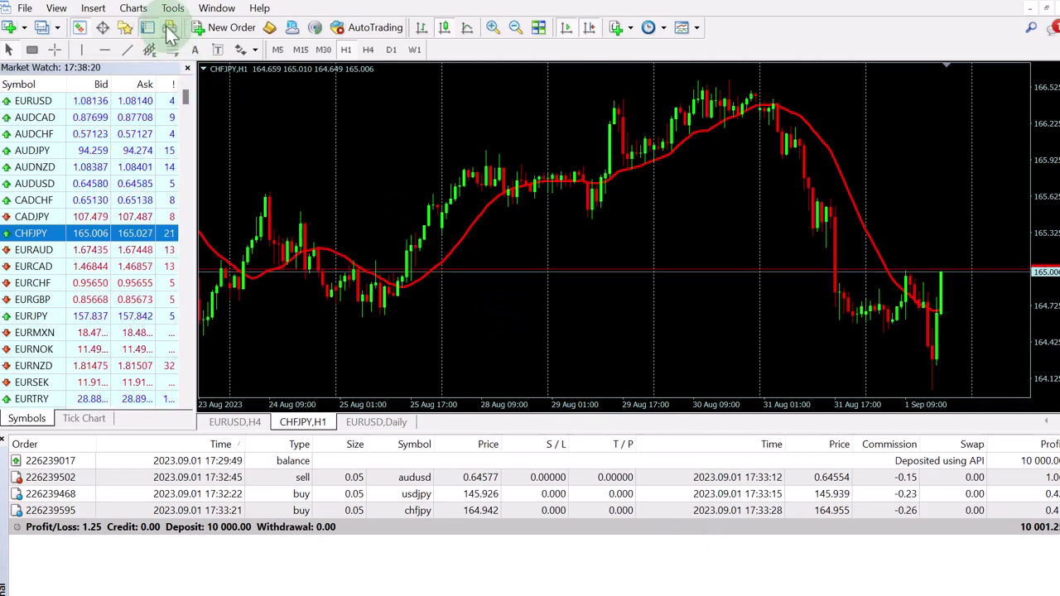
Step: Open MetaTrader 4's Tools > Options on the FTP tab, ready to fill the FTP server field
click(172, 9)
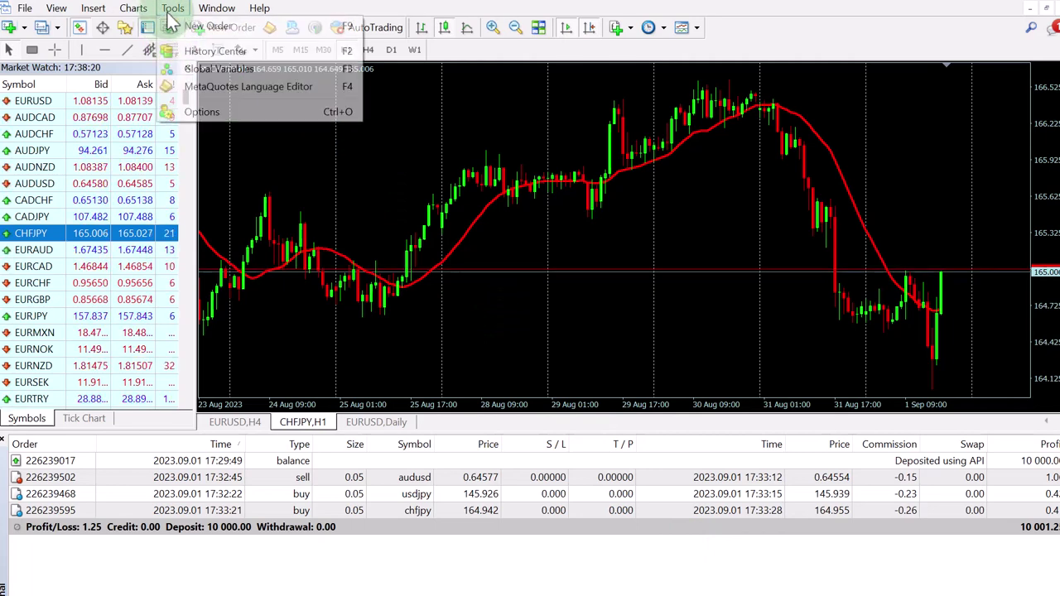
click(234, 113)
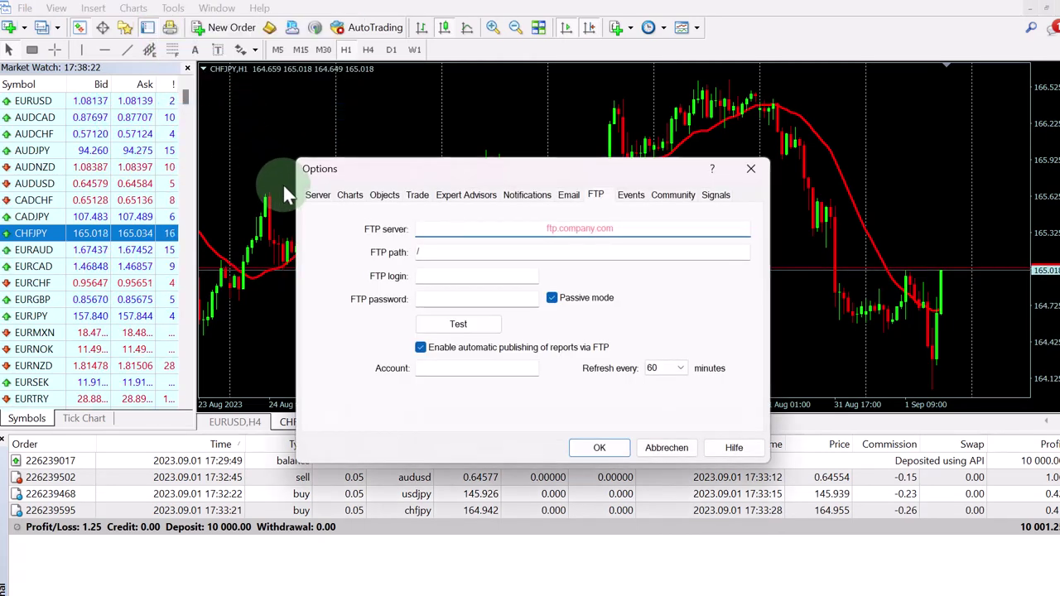
click(573, 195)
click(597, 194)
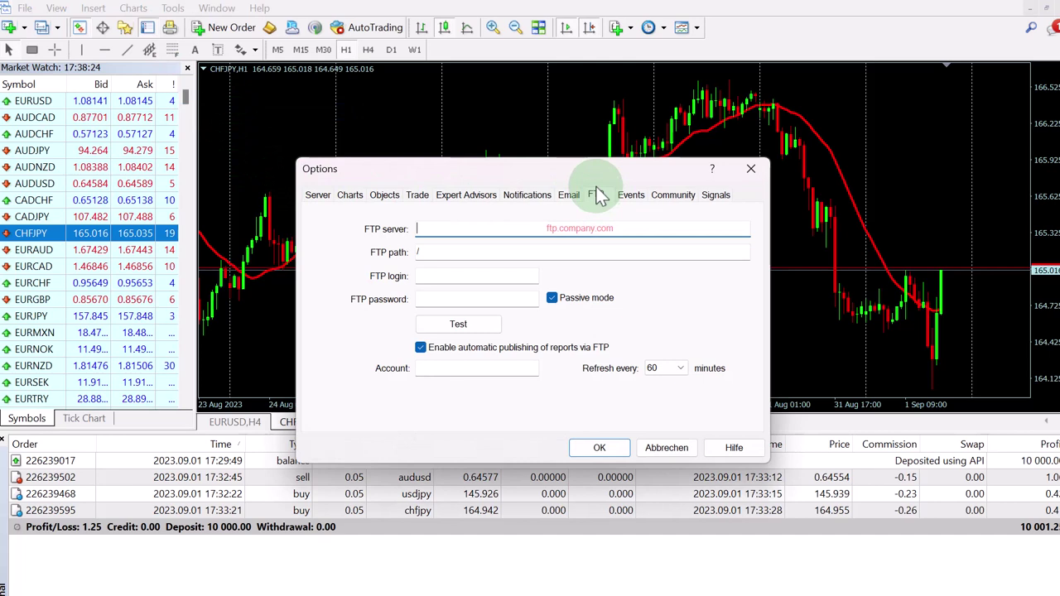
click(490, 250)
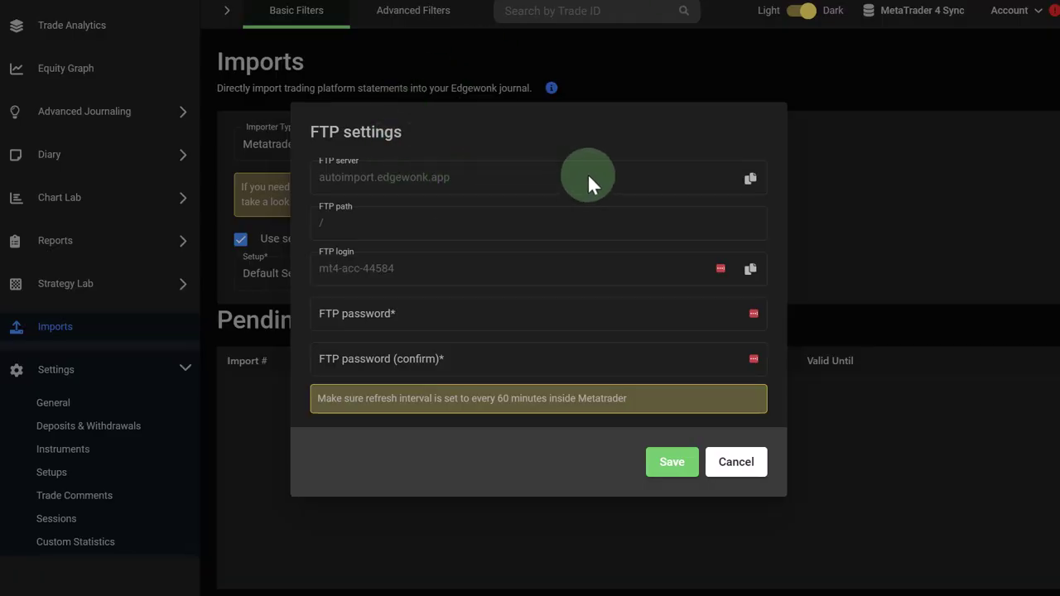
Step: Paste the FTP server autoimport.edgewonk.app into MetaTrader 4, then copy Edgewonk's FTP login
click(750, 179)
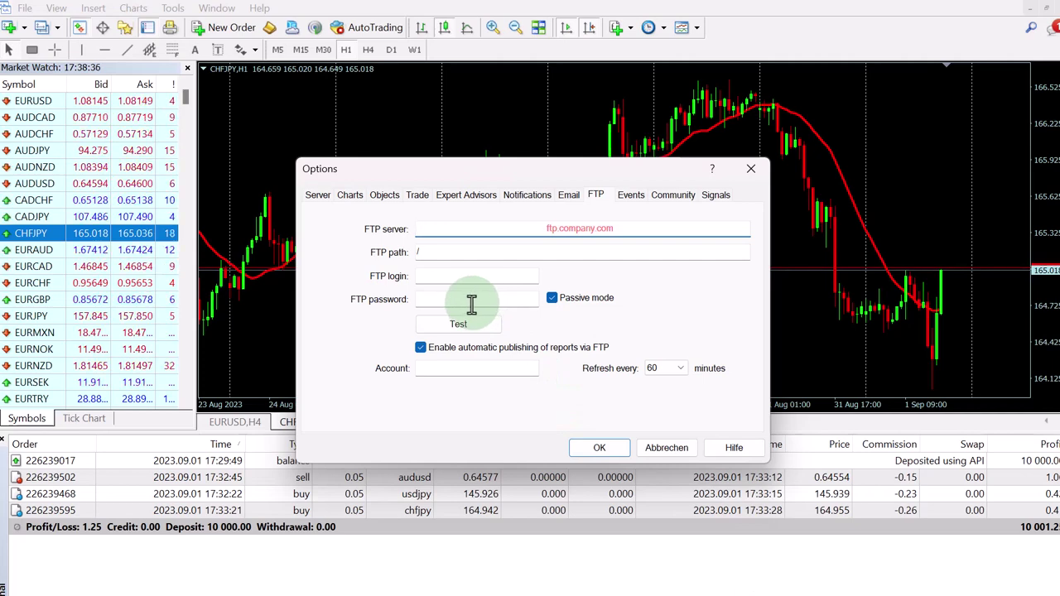
key(ctrl+v)
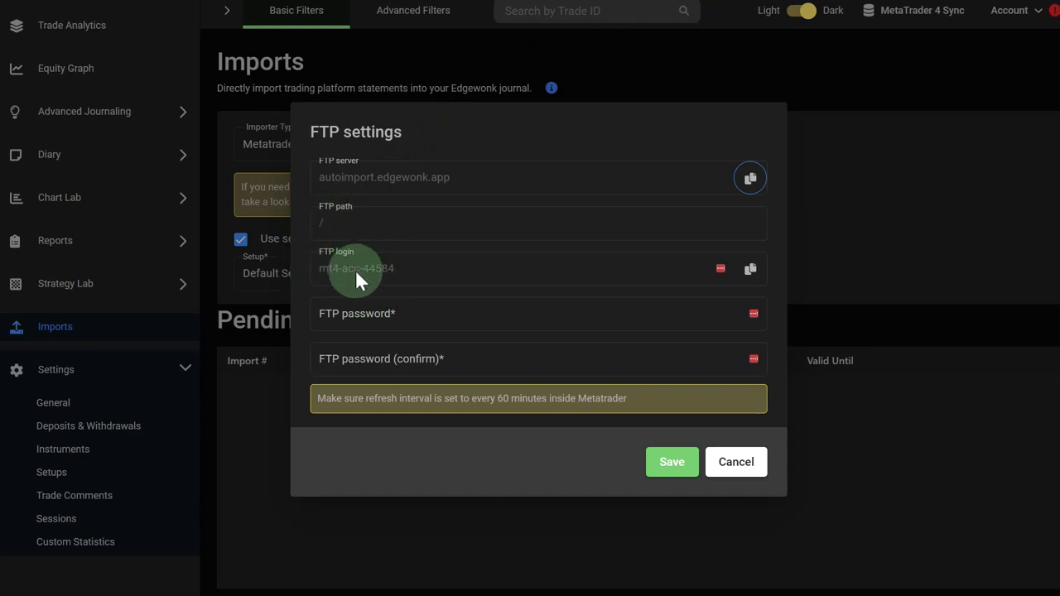
click(750, 269)
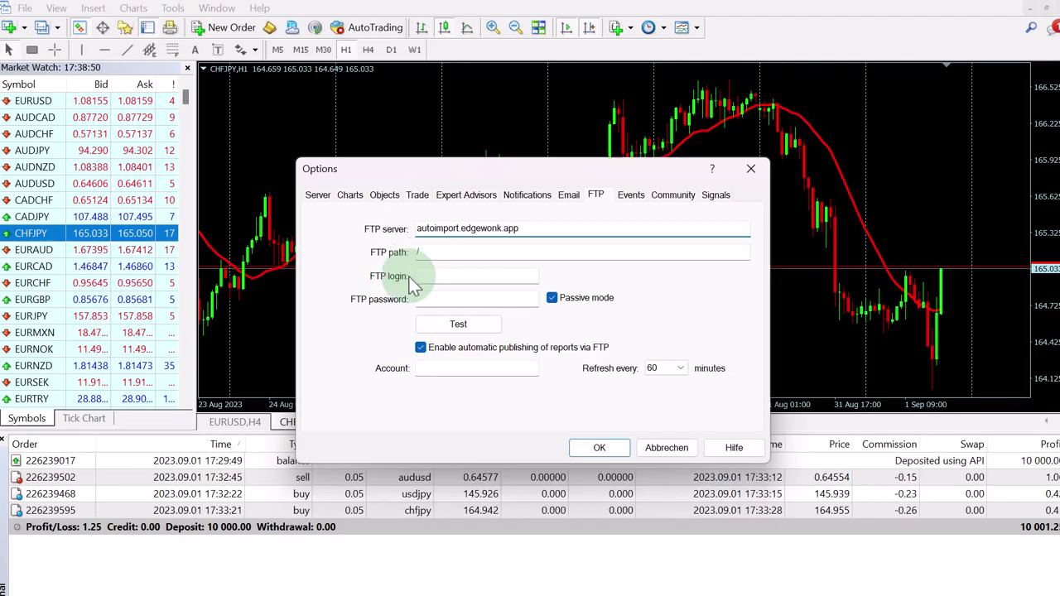
click(425, 275)
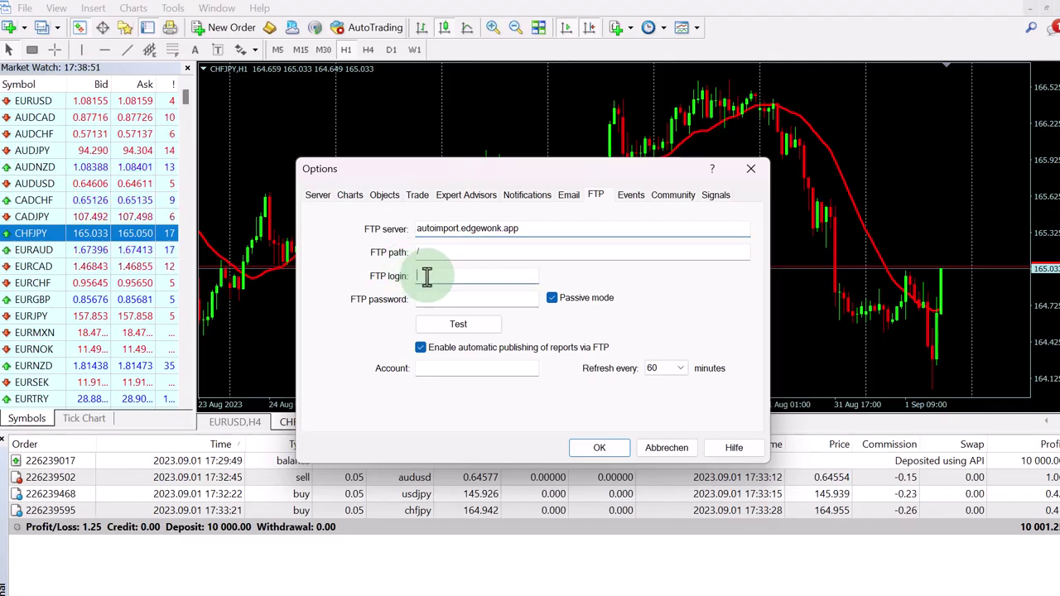
Step: Paste the FTP login, enter the trading account number, and keep refresh at 60 minutes
key(ctrl+v)
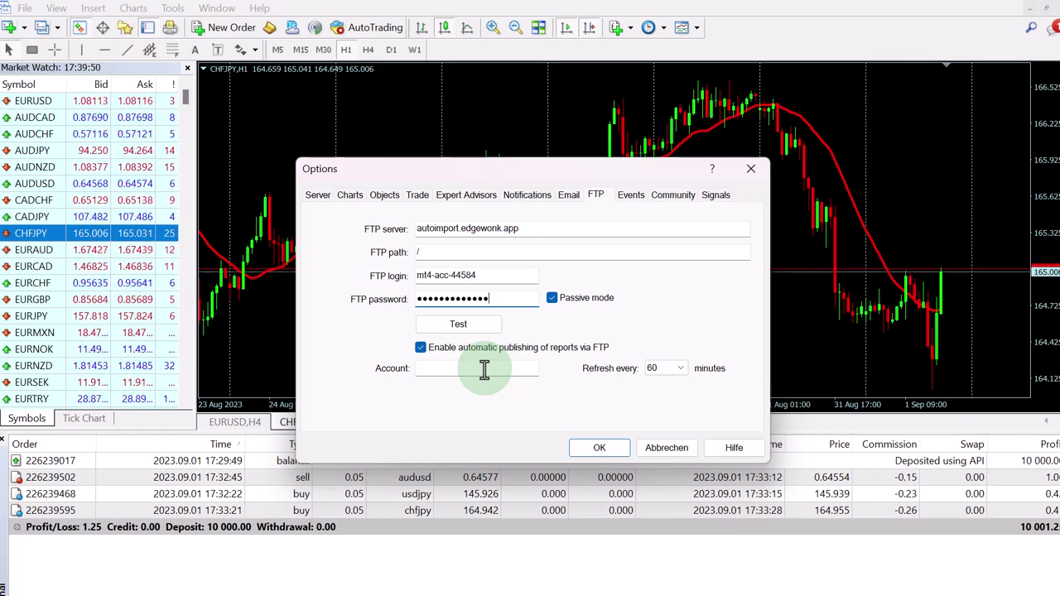
click(484, 370)
key(ctrl+v)
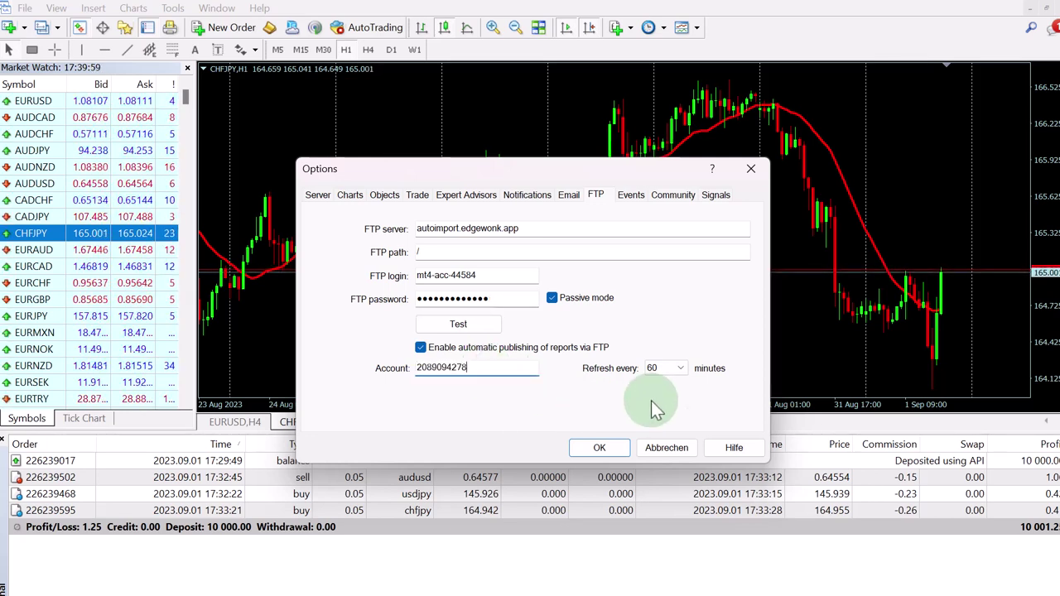
click(677, 368)
click(635, 411)
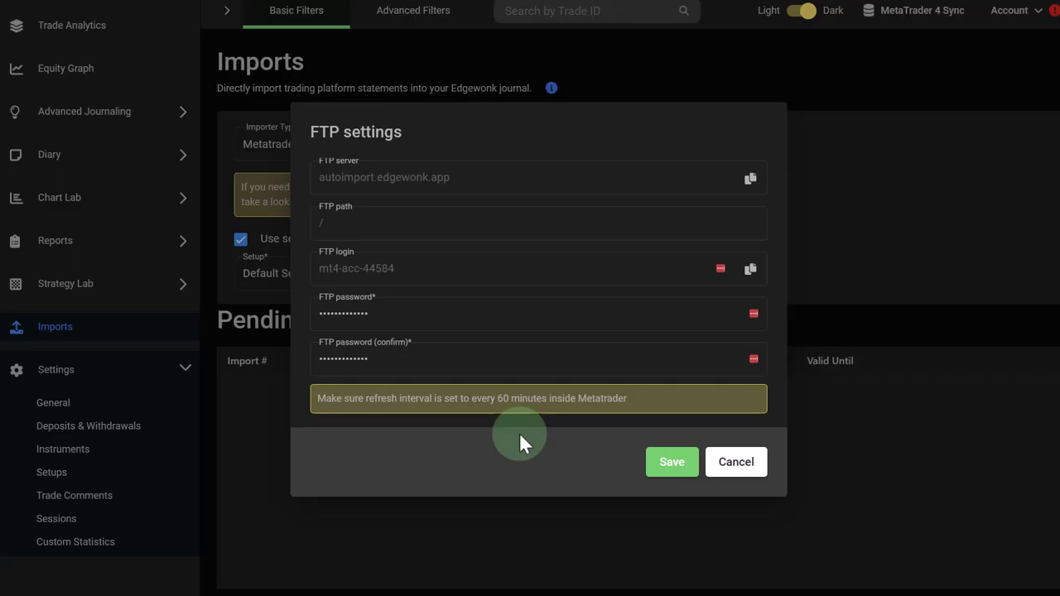
Step: Save Edgewonk's FTP settings with the FTP password entered
click(665, 466)
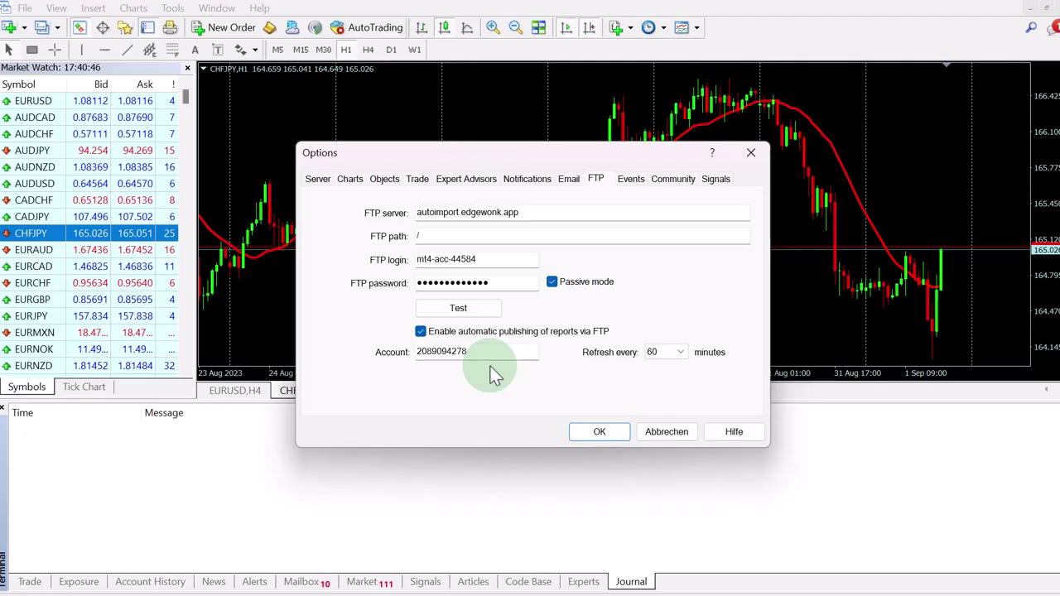
Step: Test FTP publishing, save MetaTrader 4's FTP options, and show the Account History list
click(460, 309)
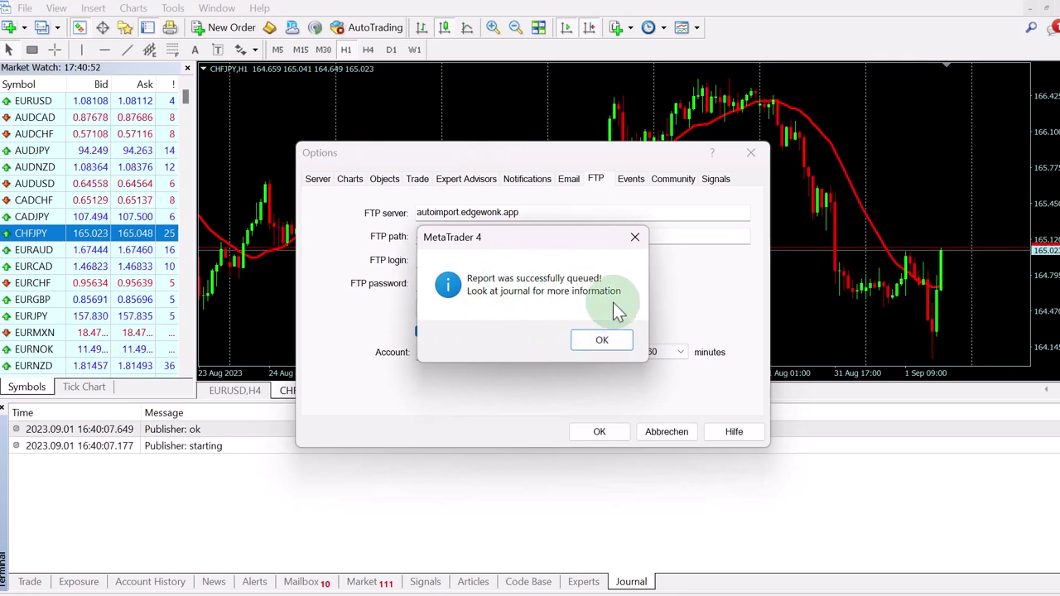
click(610, 343)
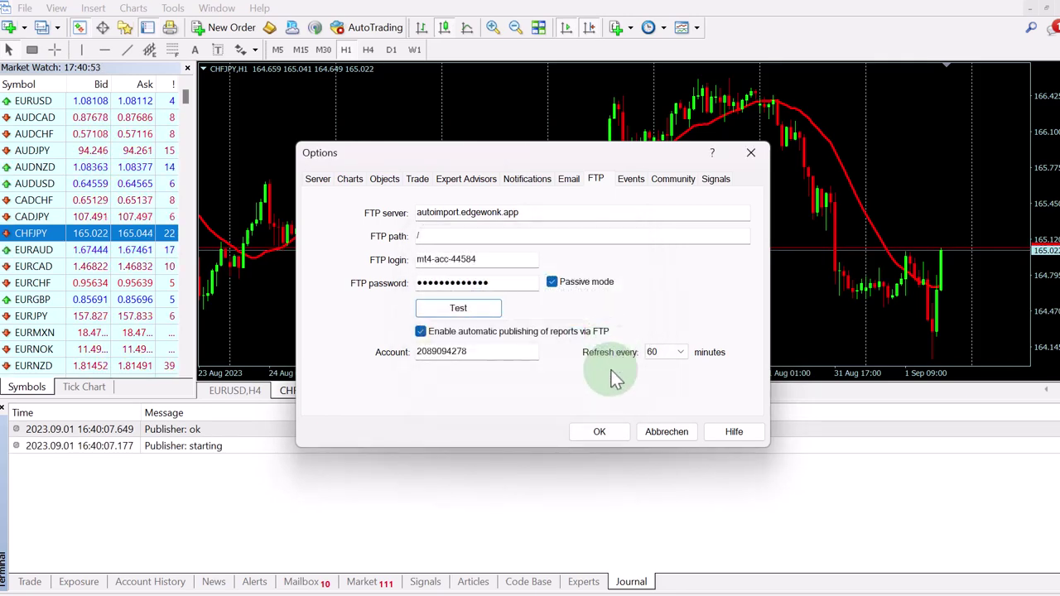
click(599, 433)
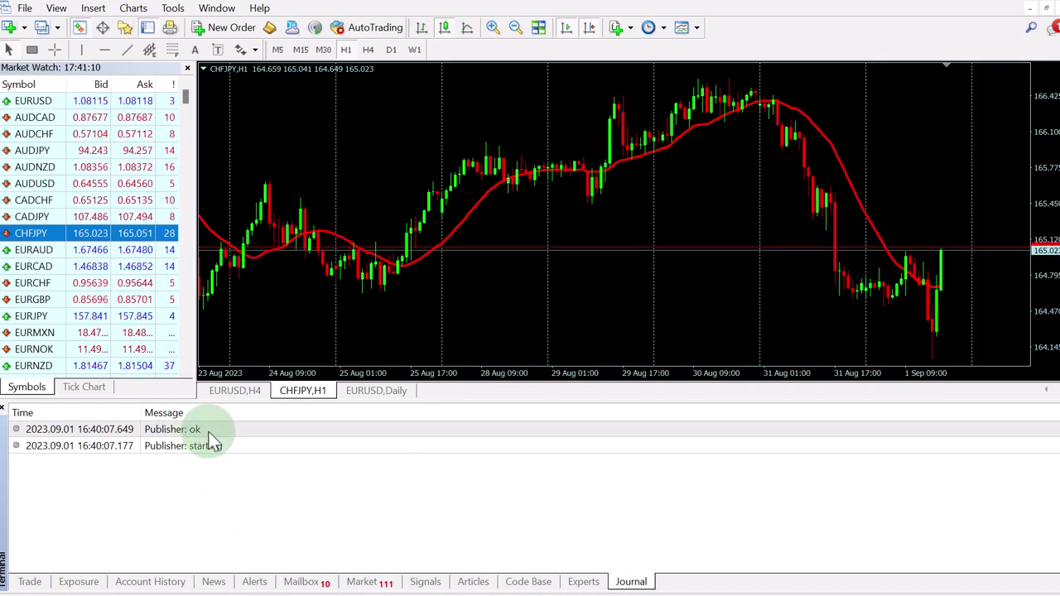
click(149, 581)
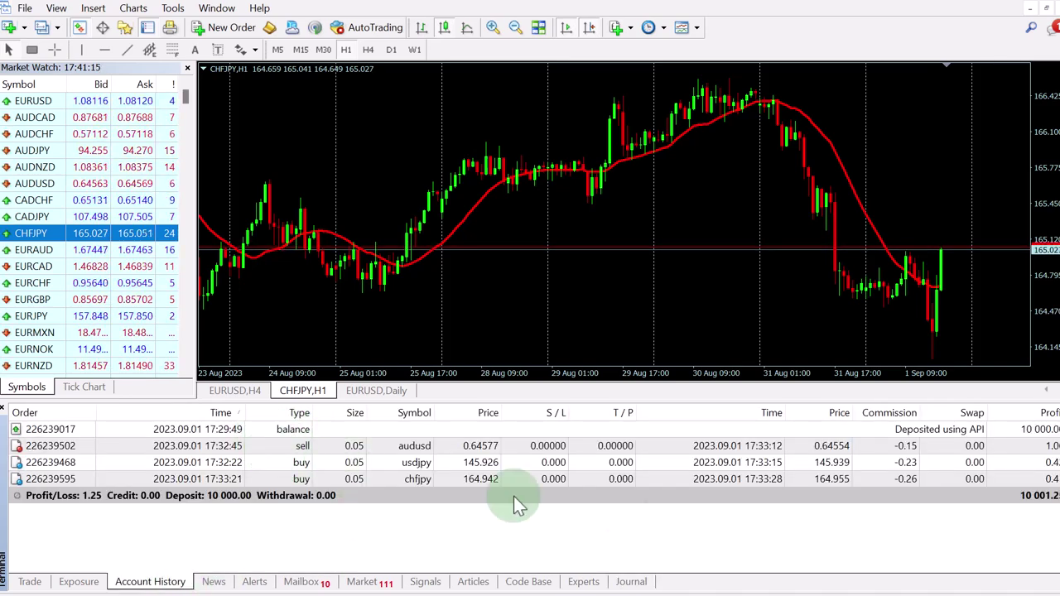
drag(1056, 536, 1053, 540)
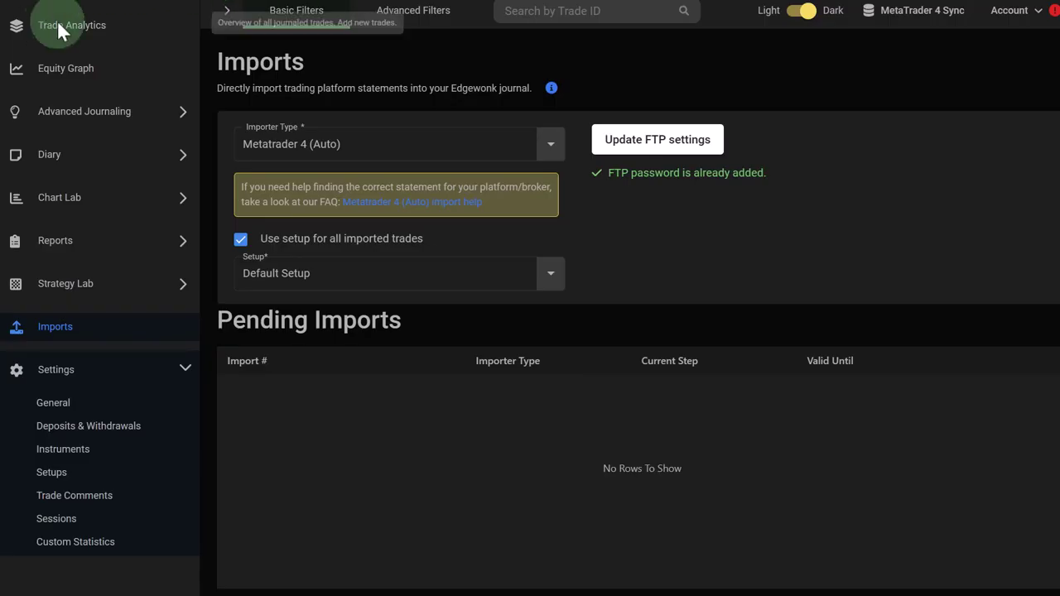
Step: Open Edgewonk's Journal listing the imported chfjpy, audusd and usdjpy trades
scroll(59, 28, up, 3)
click(86, 278)
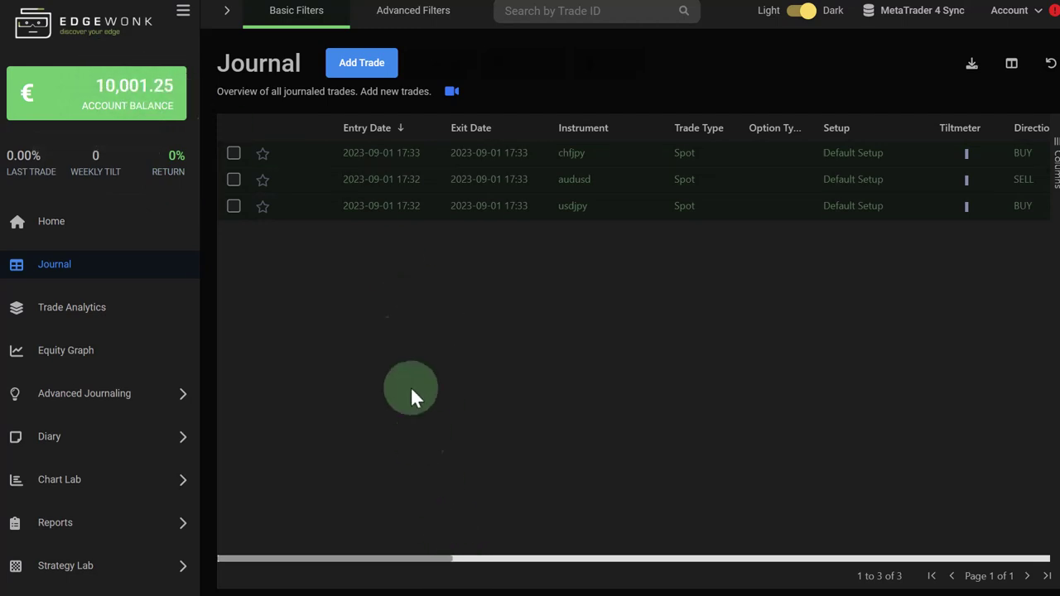
Step: In MetaTrader 4, place a 0.05-lot market sell order on CHFJPY from the chart
key(alt+Tab)
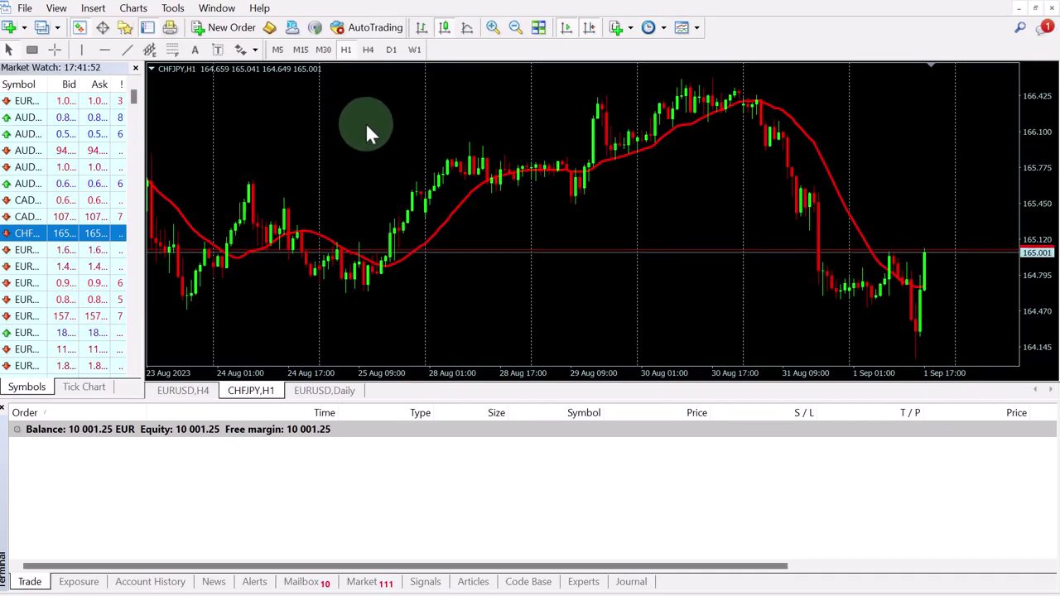
right_click(365, 95)
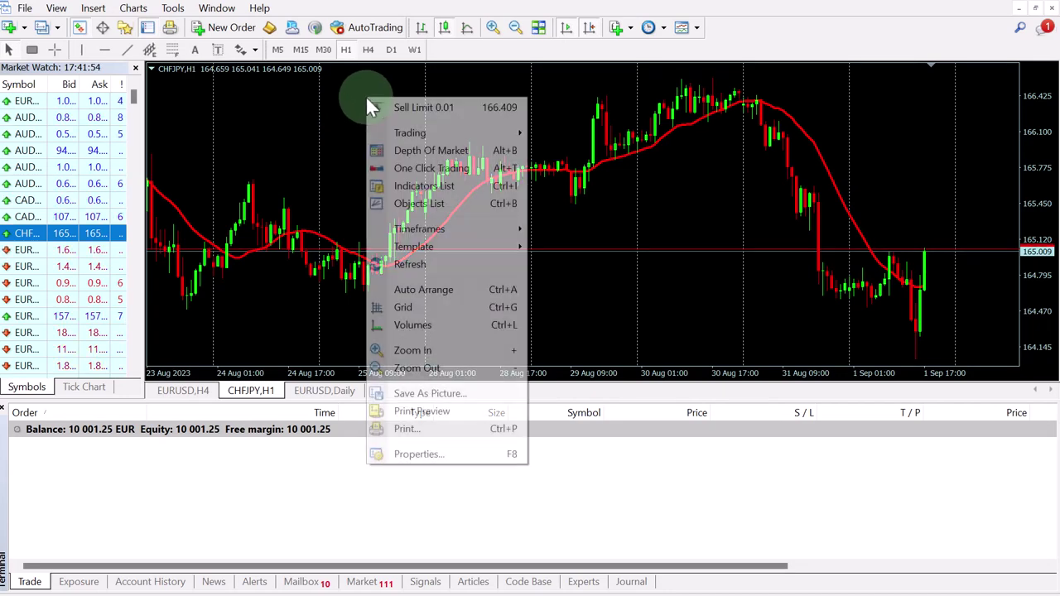
mouse_move(437, 134)
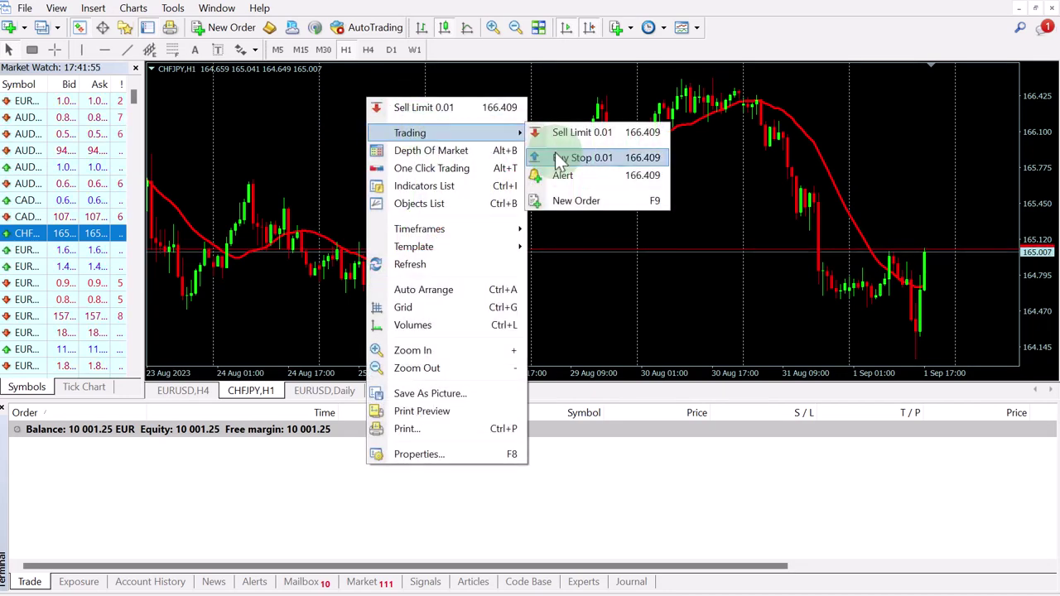
click(580, 204)
drag(571, 103, 510, 139)
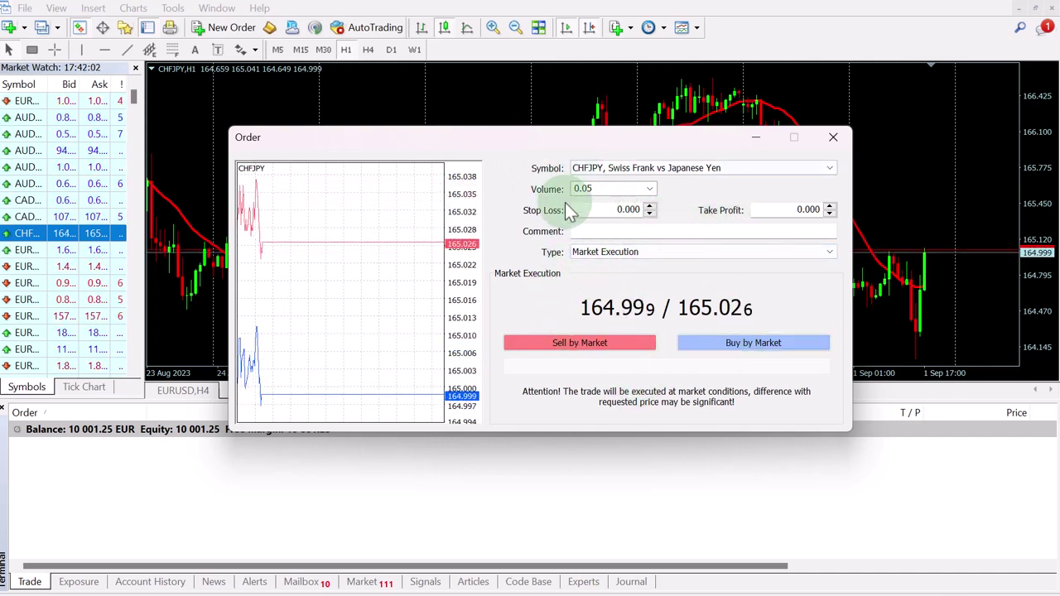
click(606, 343)
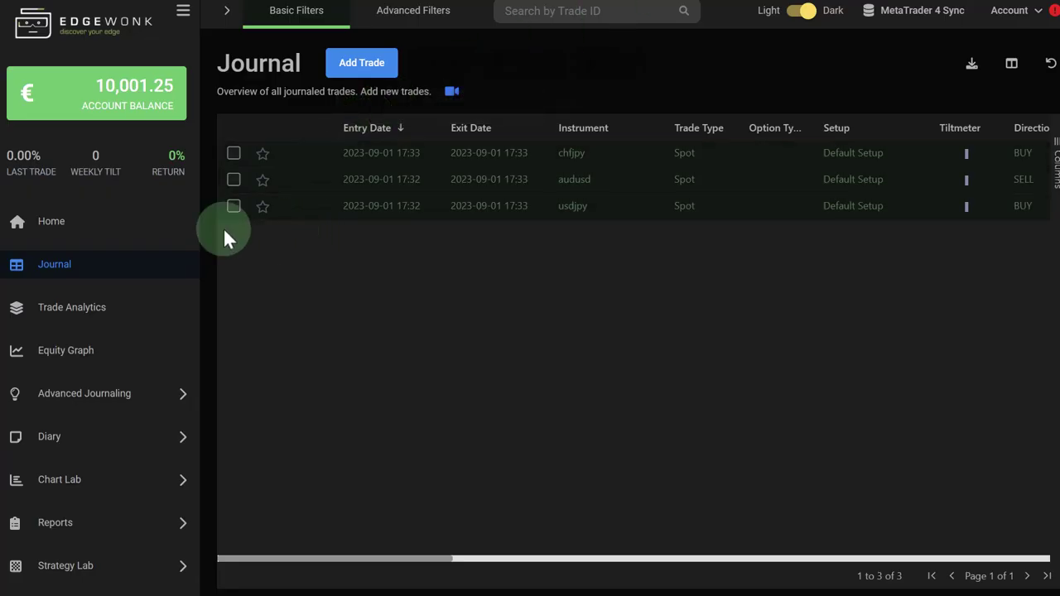
Step: Reload Edgewonk's Journal to show the open chfjpy sell, then return to MetaTrader 4
click(118, 225)
click(106, 266)
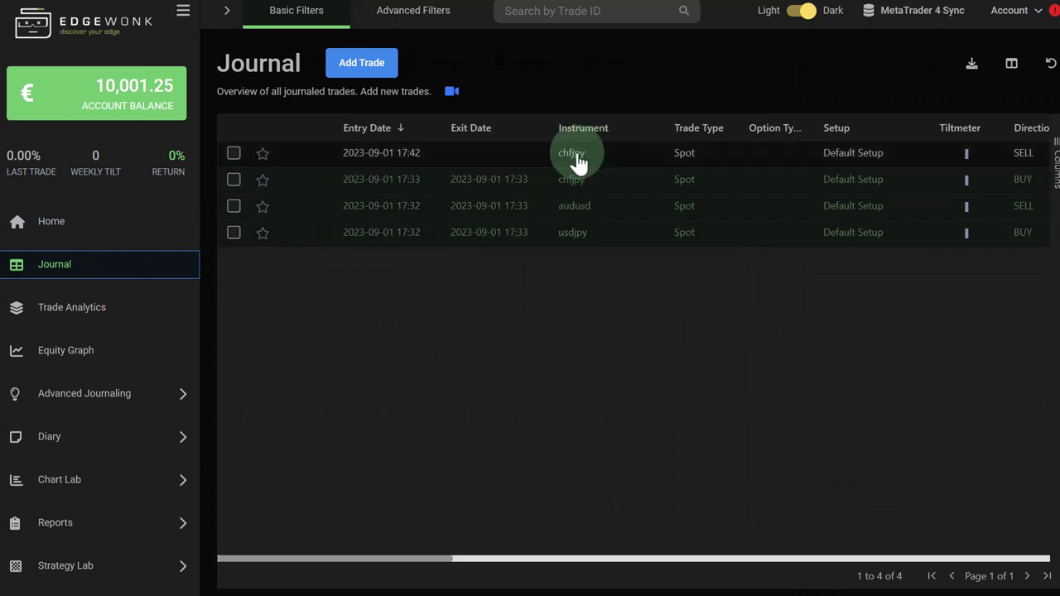
mouse_move(438, 557)
mouse_down()
mouse_move(845, 556)
mouse_move(426, 566)
mouse_up()
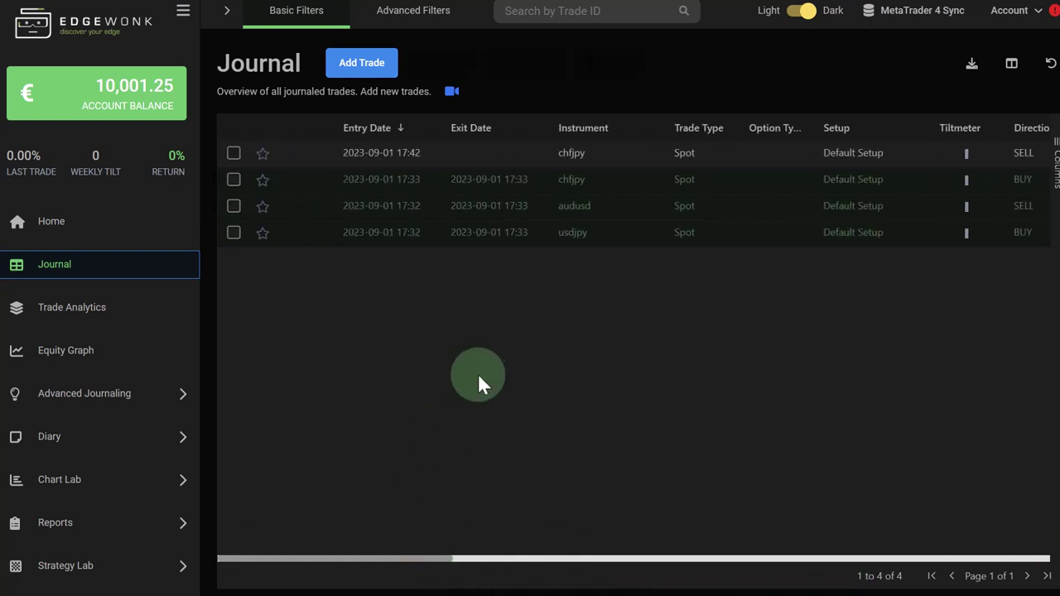
key(alt+Tab)
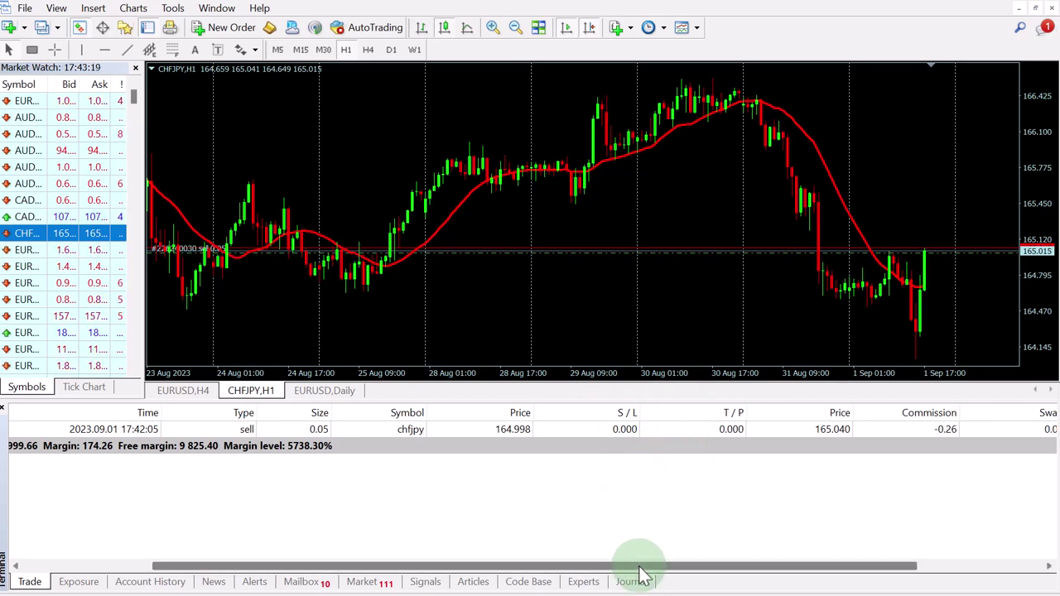
Step: Close the CHFJPY sell at 165.039 for −1.30 in MetaTrader 4, then show Account History
drag(638, 568, 789, 538)
right_click(671, 430)
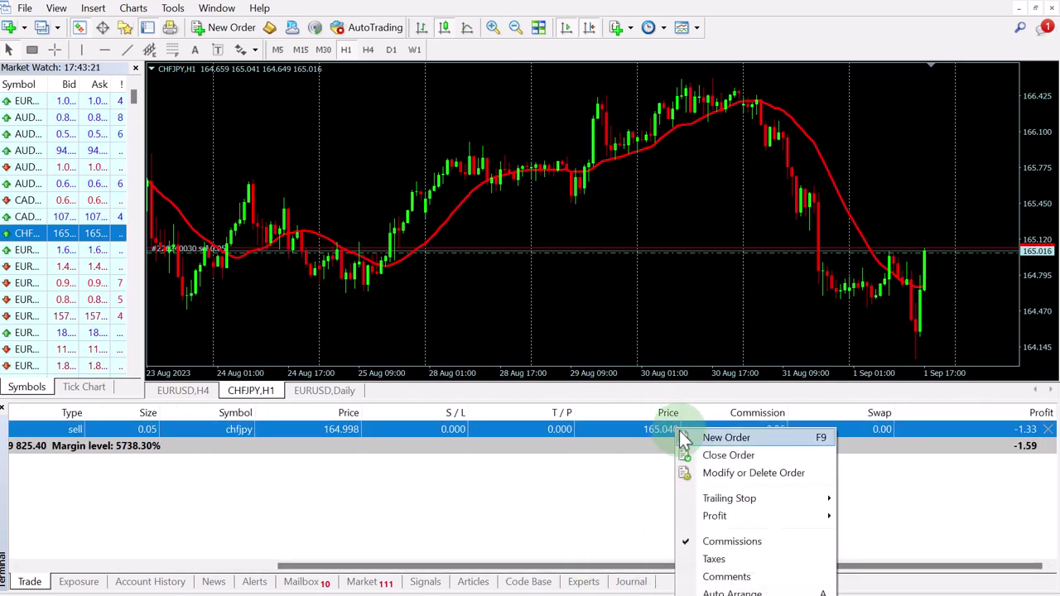
click(703, 454)
click(150, 581)
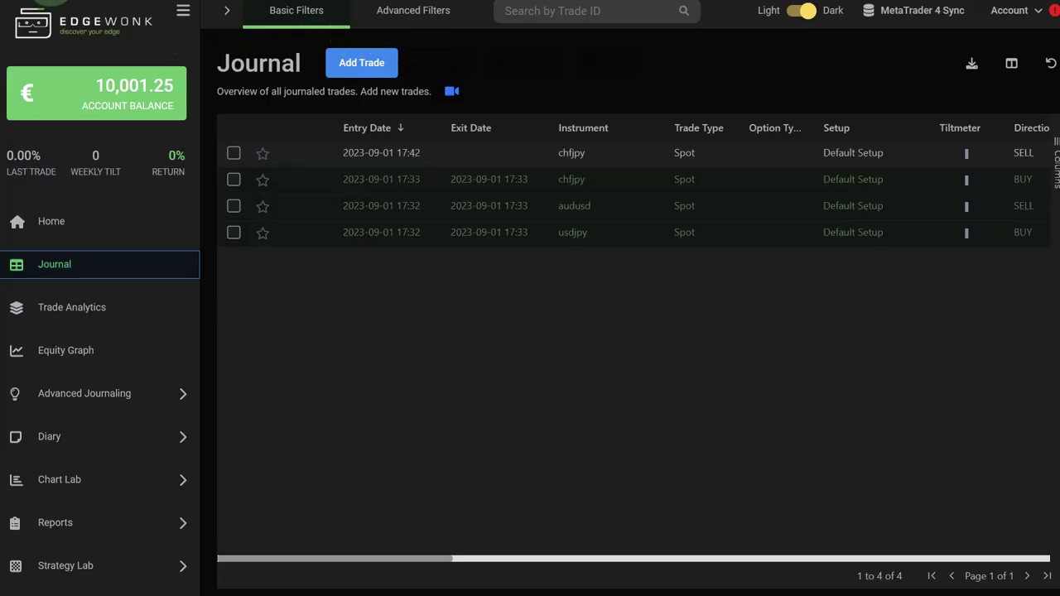
Step: Reload Edgewonk's Journal so the chfjpy sell shows closed at 17:43 with balance 9,999.69
key(F5)
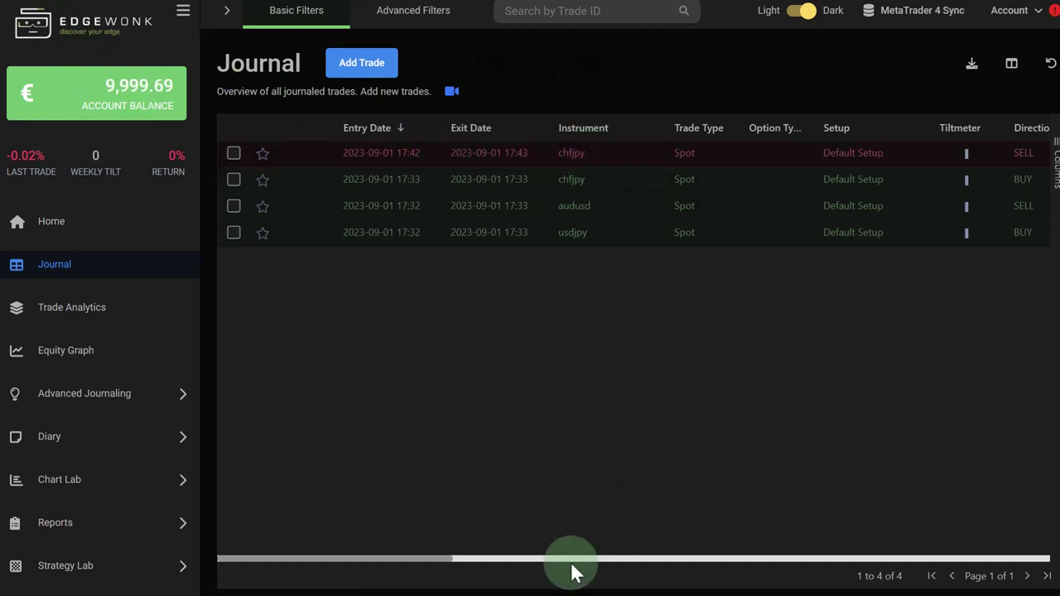
Step: Open trade #4893097 and review its Advanced Trade Data, Screenshots and Regular Trade Data (entry 164.998, exit 165.039)
click(394, 159)
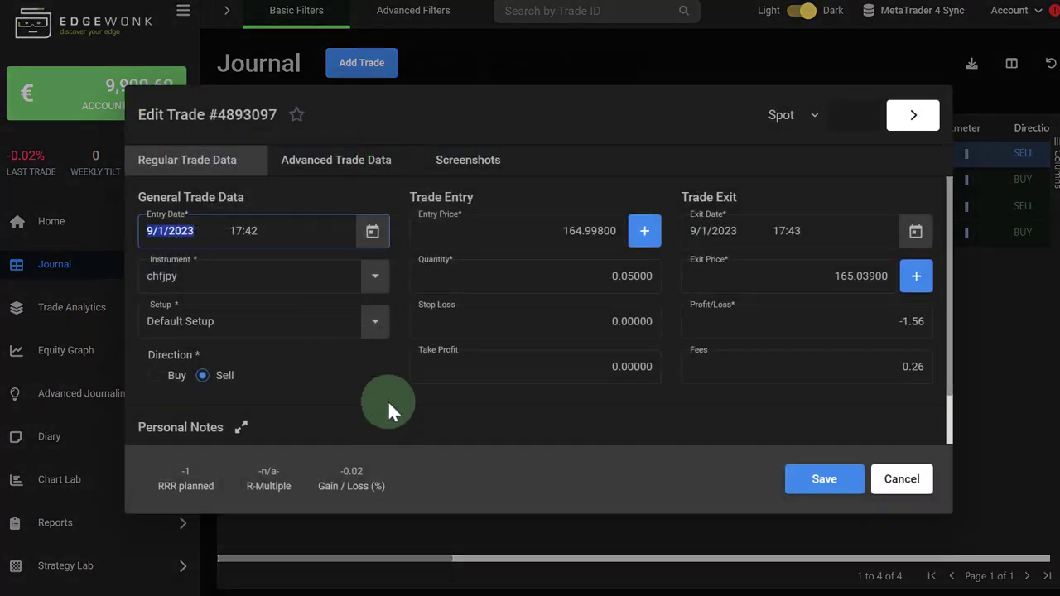
click(386, 169)
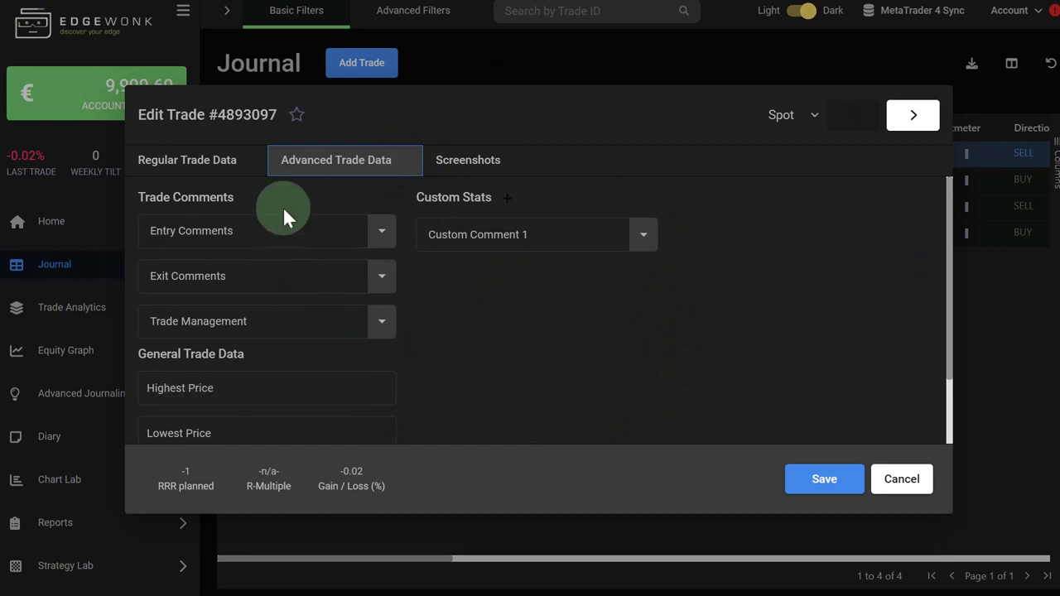
scroll(517, 311, down, 1)
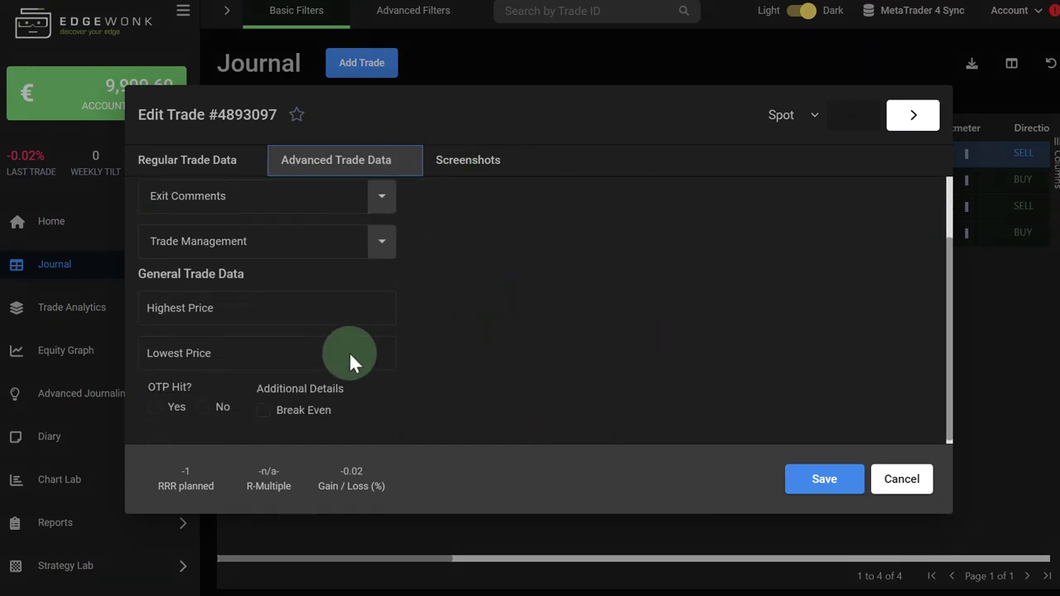
click(457, 159)
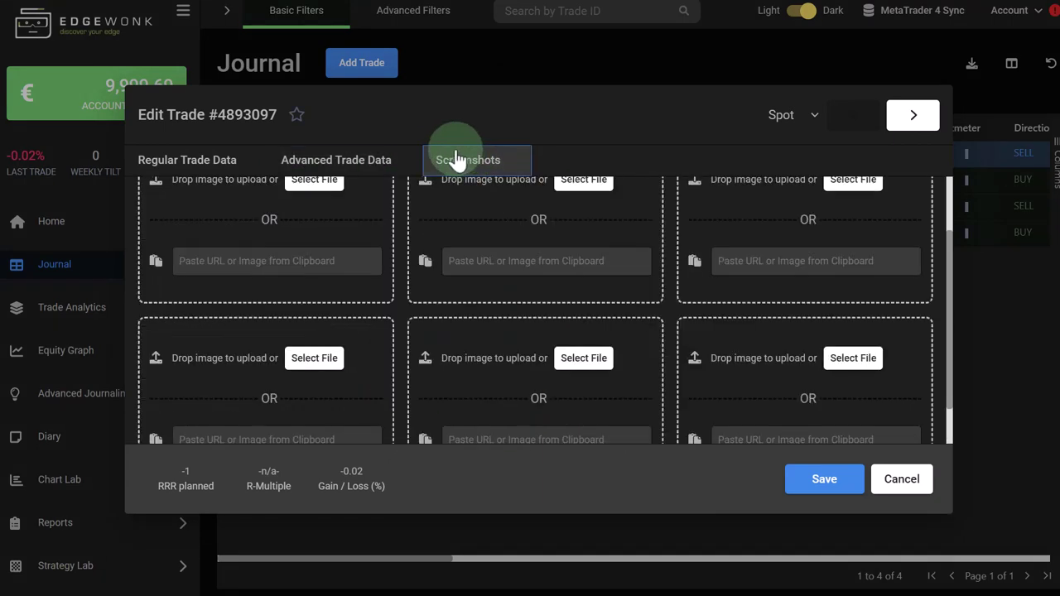
click(208, 158)
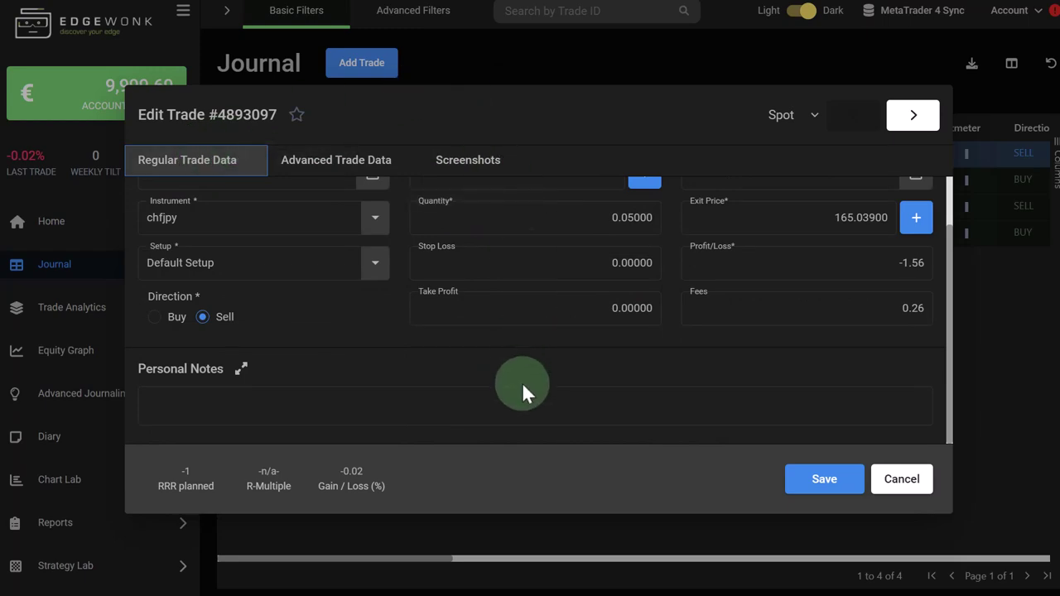